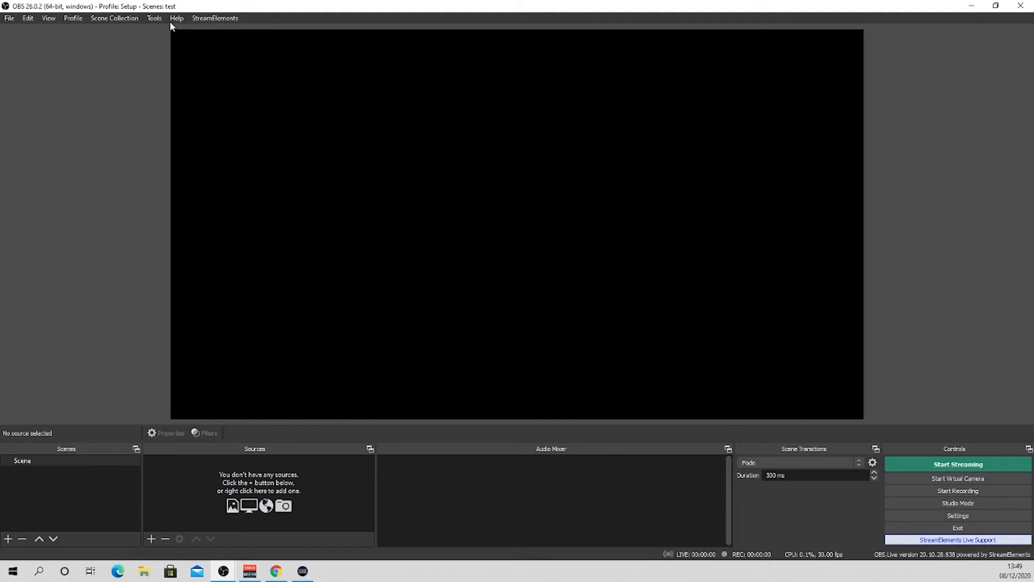
click(155, 18)
click(169, 31)
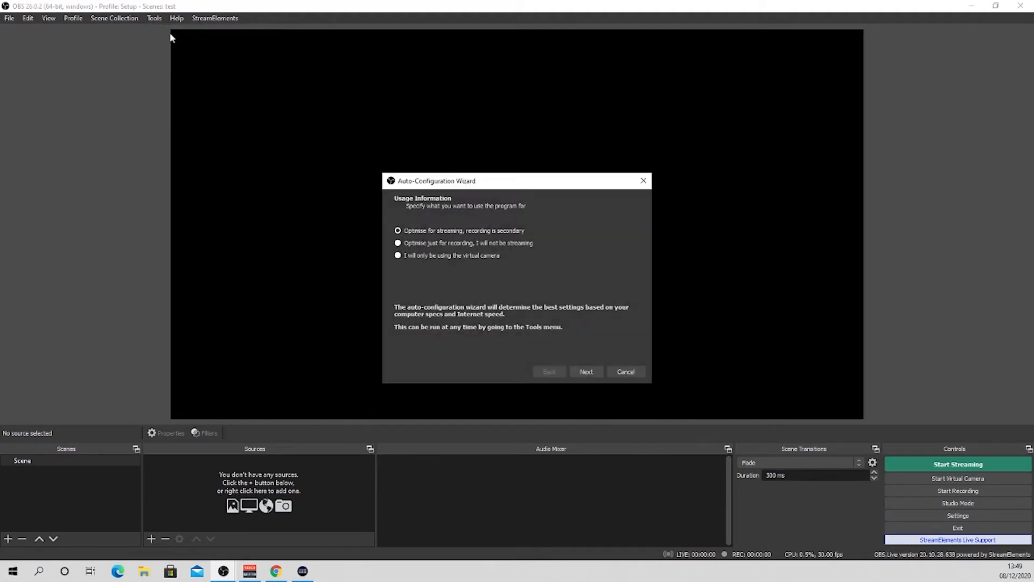
click(460, 234)
click(628, 372)
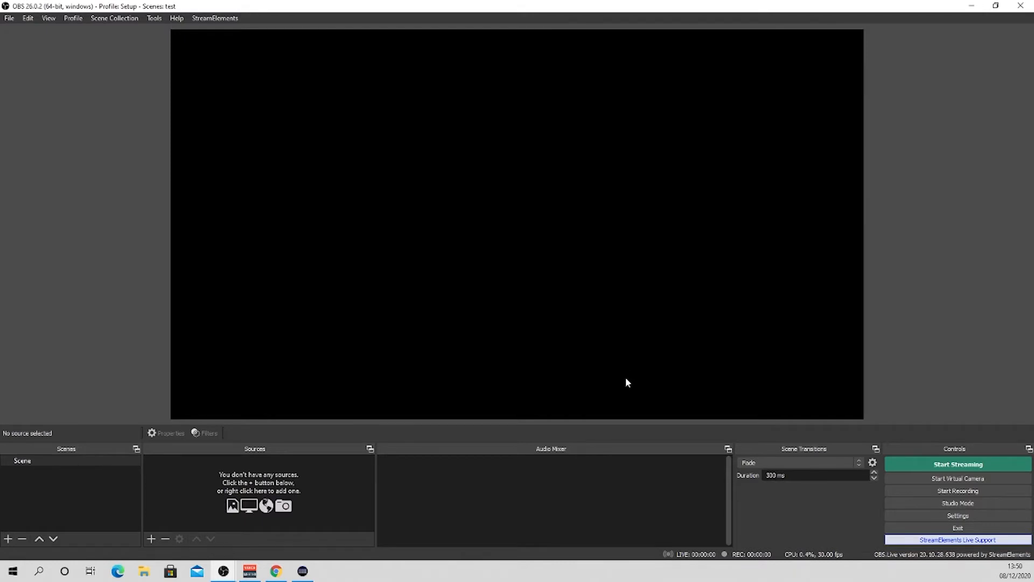
Open the Stream settings and look at the Twitch account connection login, closing it without signing in.
click(958, 516)
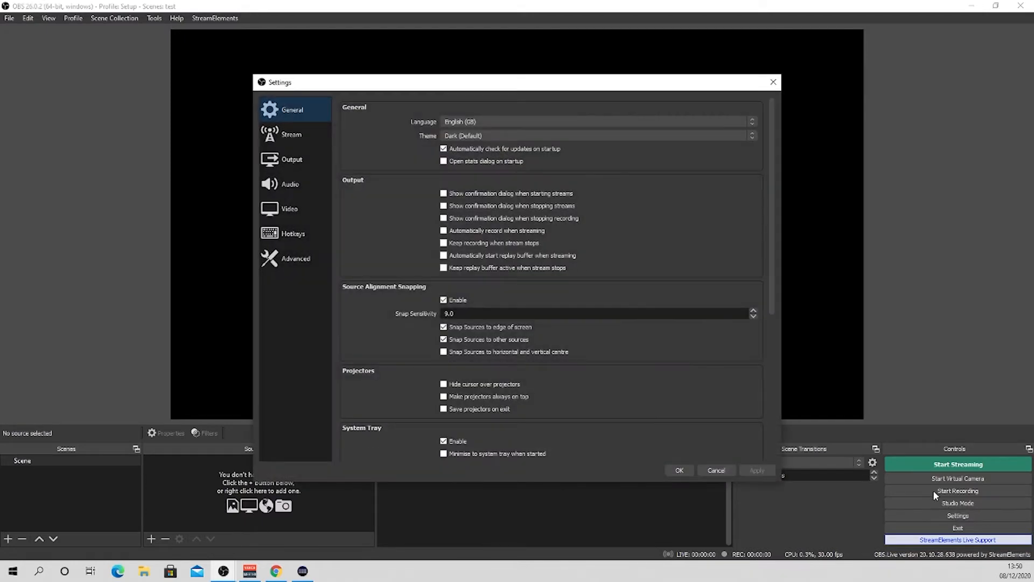
click(294, 138)
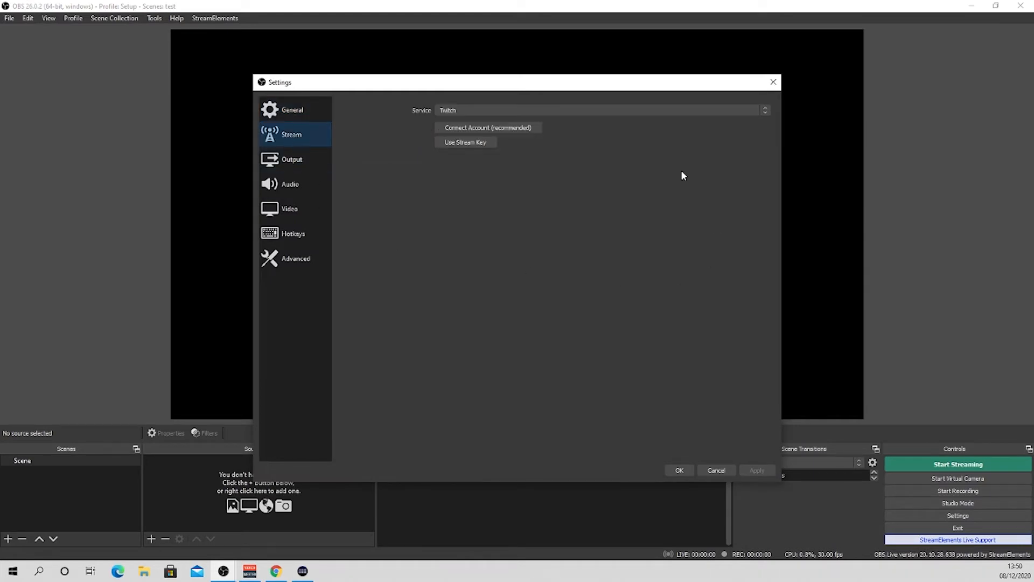
click(511, 128)
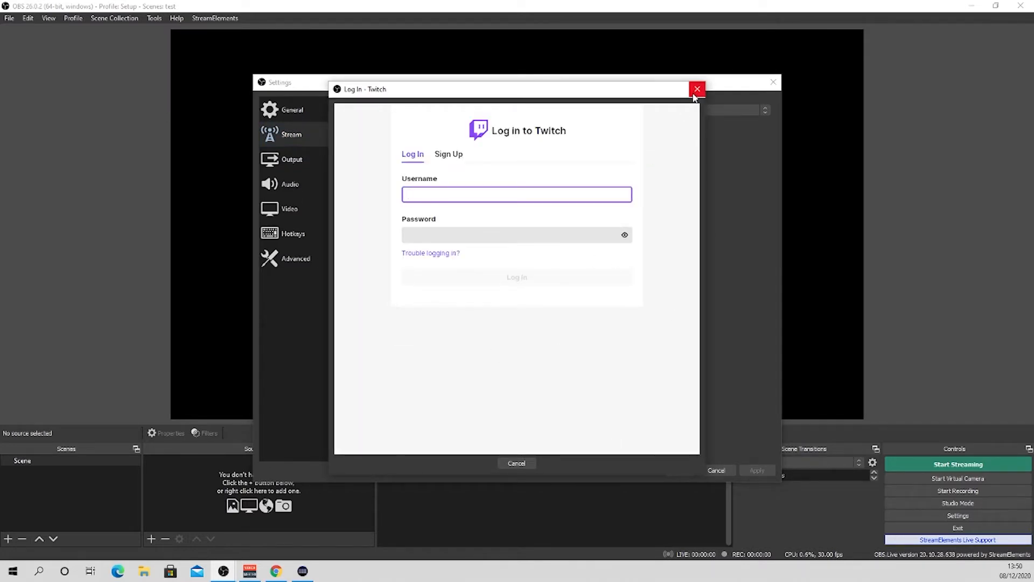
click(697, 90)
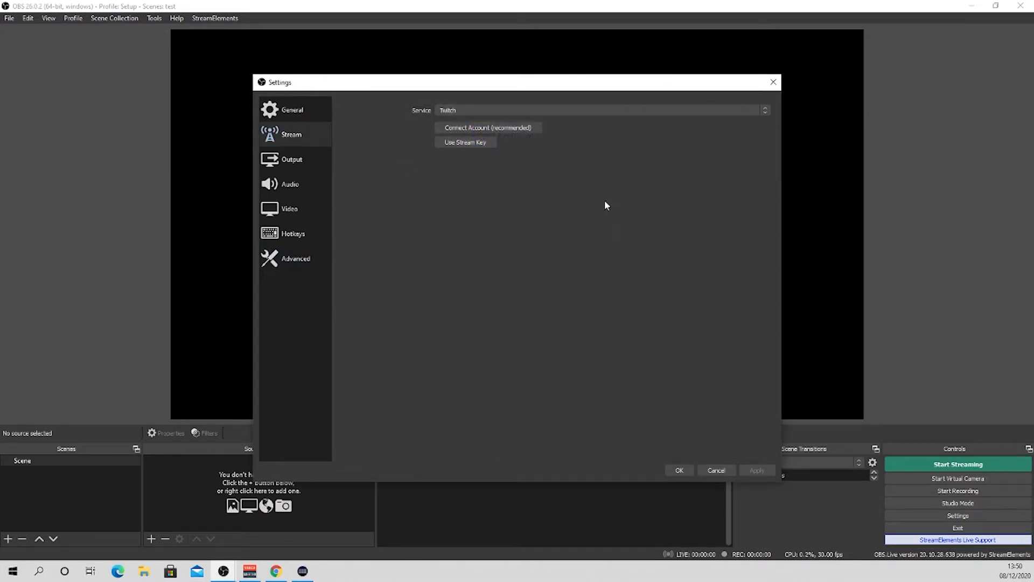
In the Output settings, set the streaming video bitrate to 3000 Kbps and choose the Hardware (NVENC) encoder.
click(315, 167)
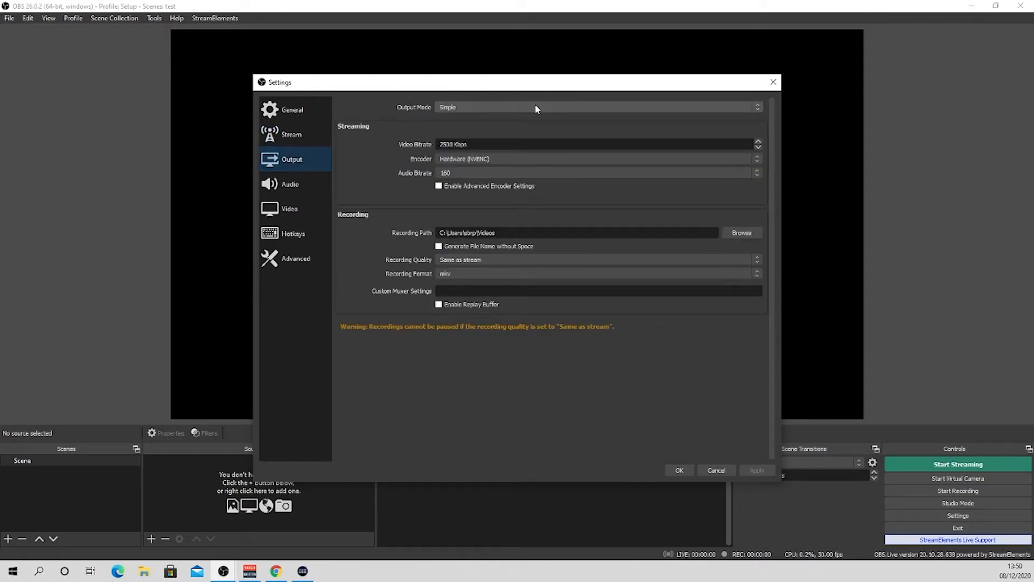
click(545, 144)
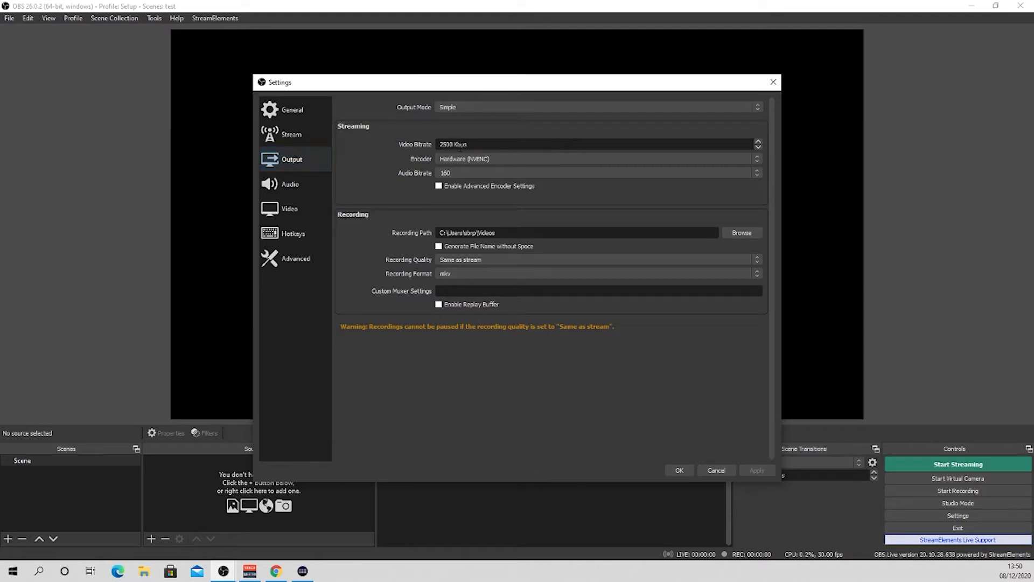
drag(546, 145, 400, 147)
text(3000)
click(500, 160)
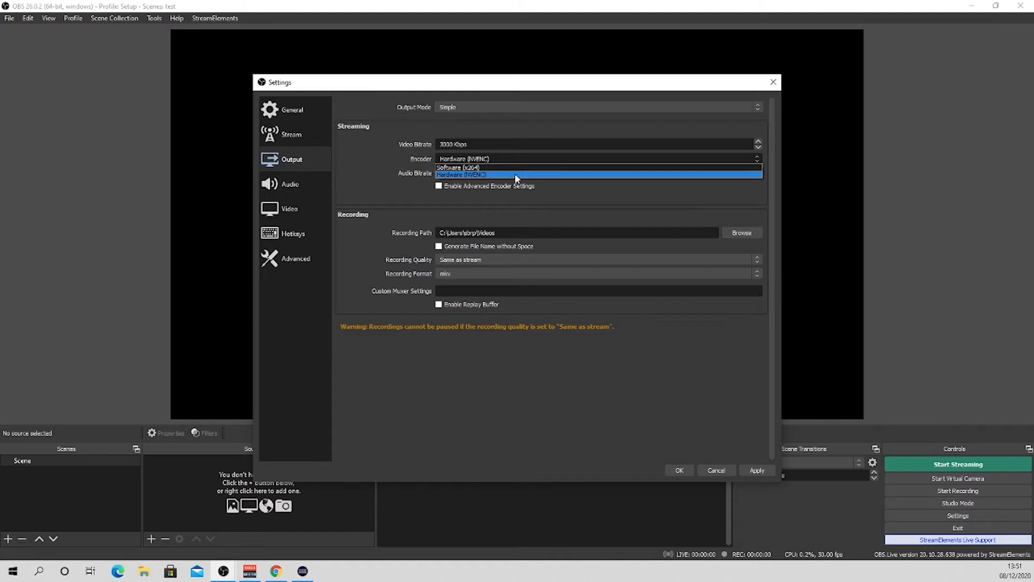
click(474, 178)
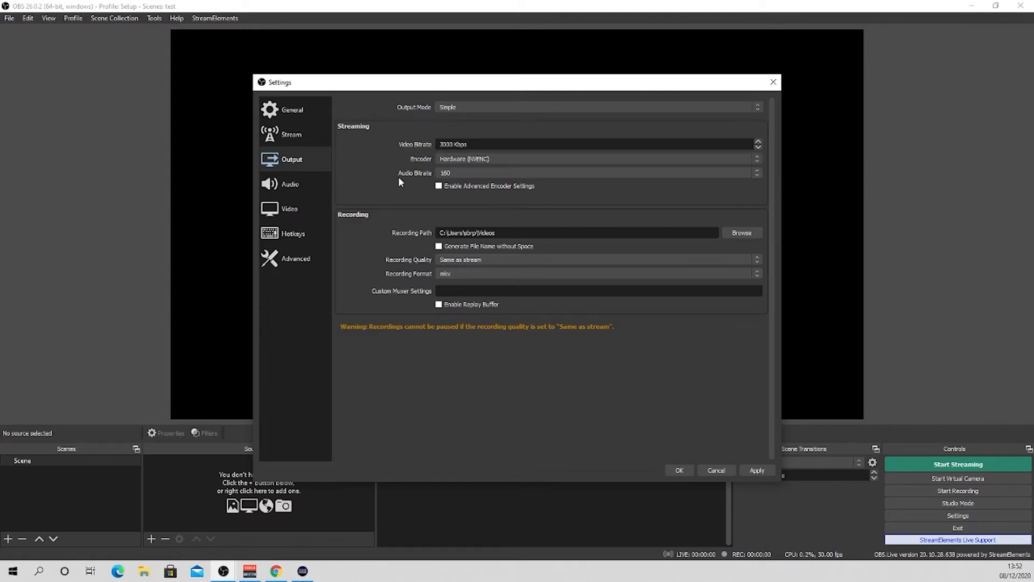
Enable the advanced encoder settings for streaming and choose the Quality encoder preset.
click(439, 185)
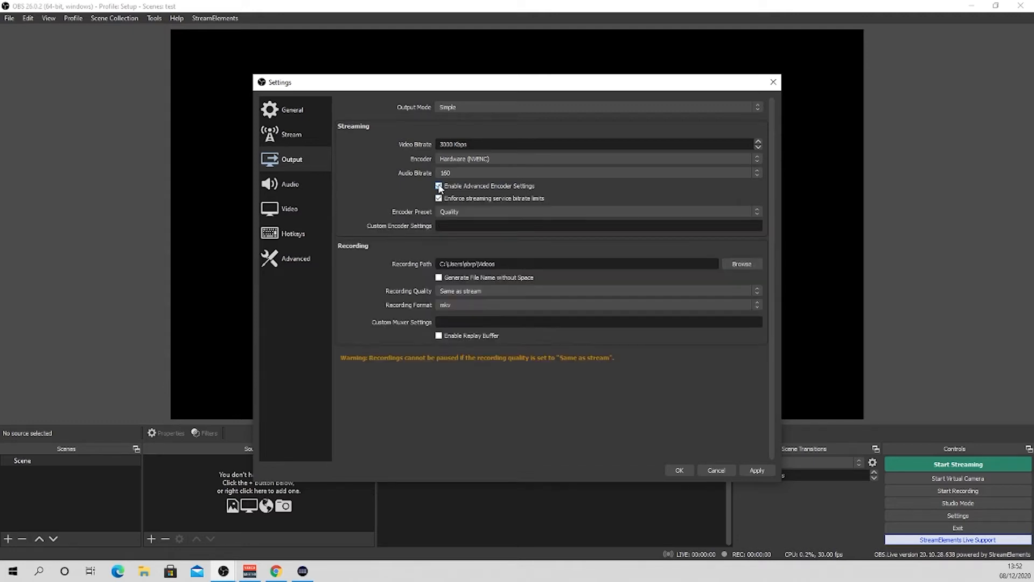
click(480, 211)
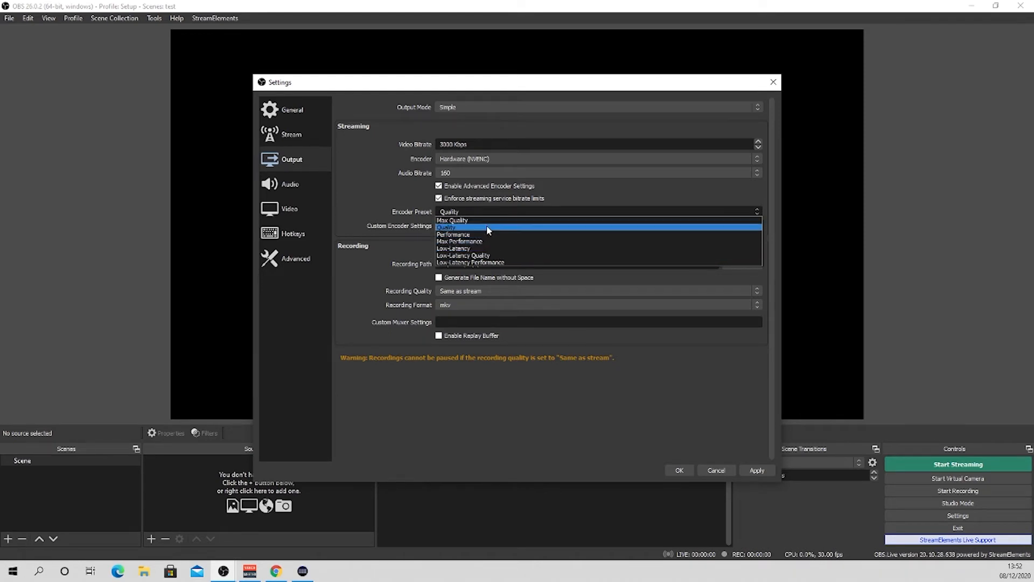
click(492, 227)
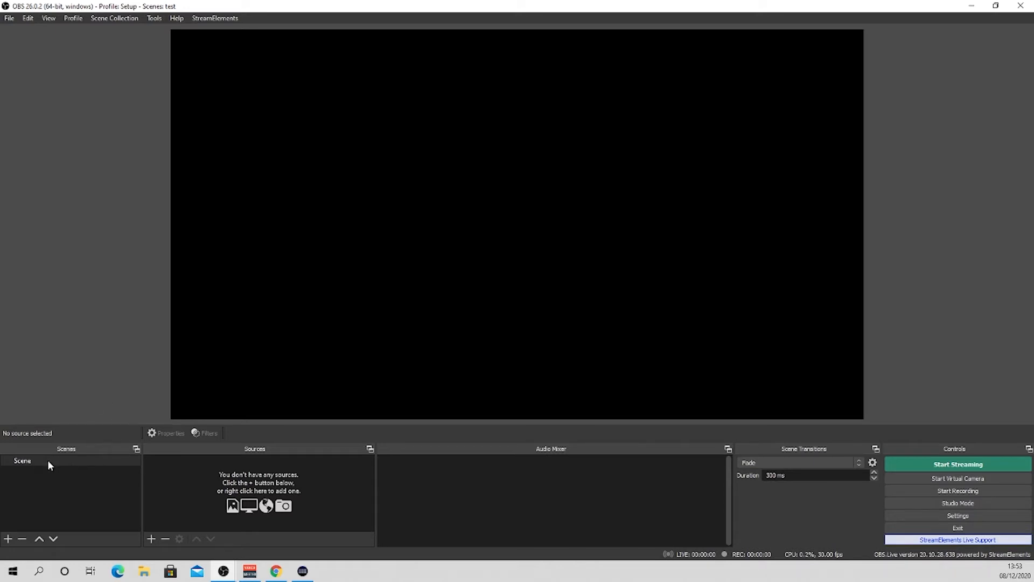
Add a new scene named Game.
click(8, 538)
text(Game)
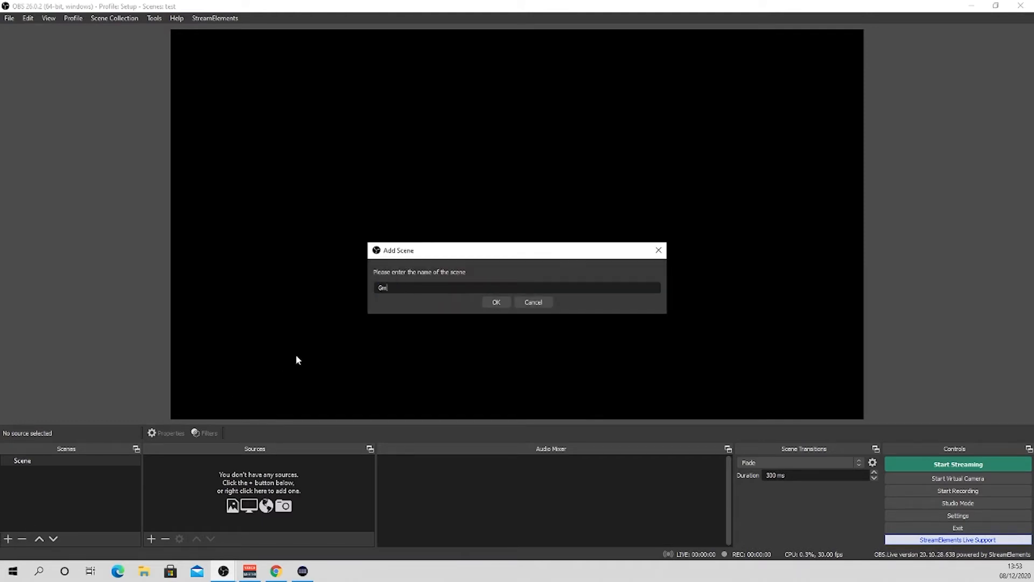
click(496, 303)
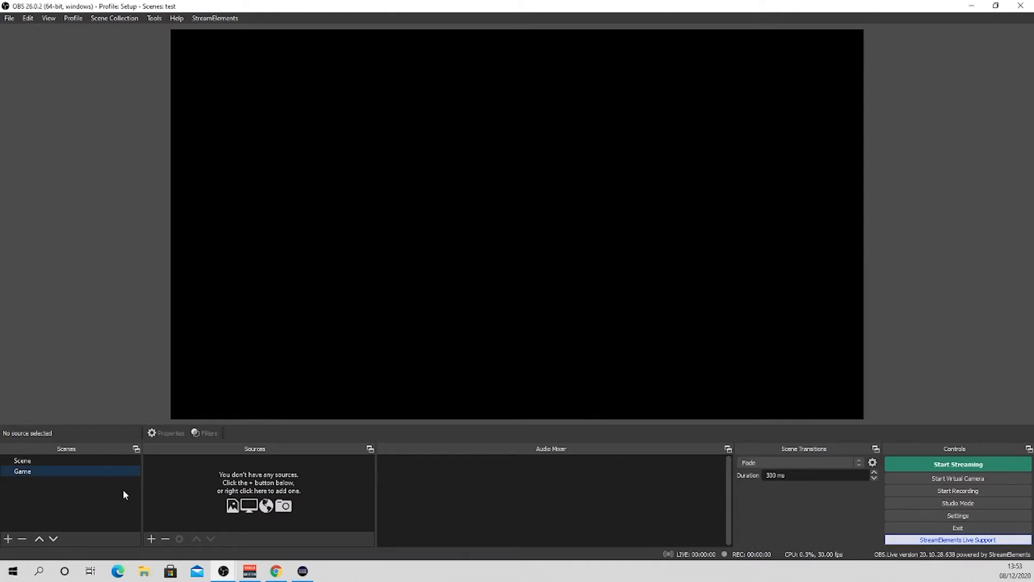
Create a new visible Display Capture source in the Game scene, keeping its default name.
click(153, 538)
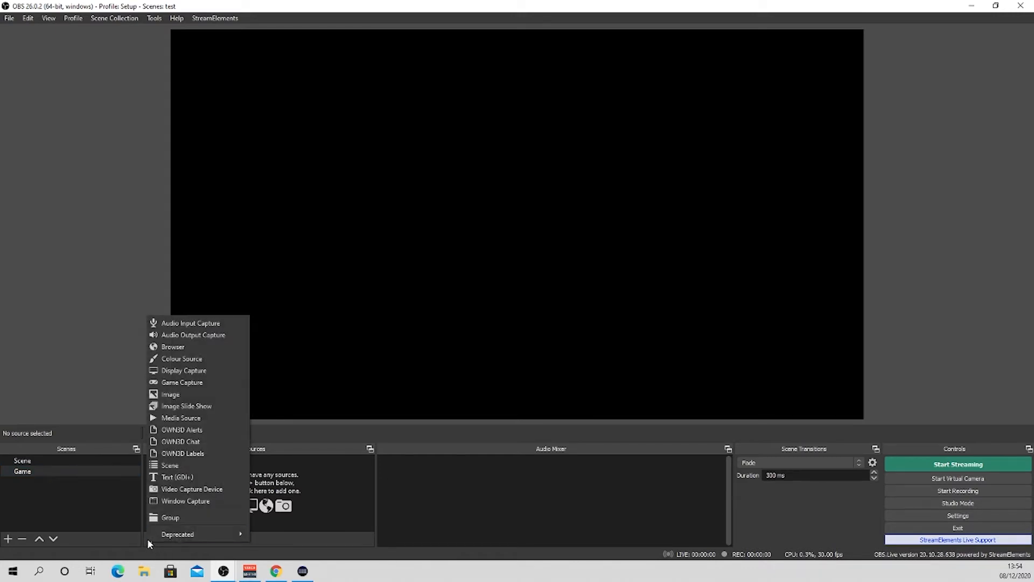
click(188, 371)
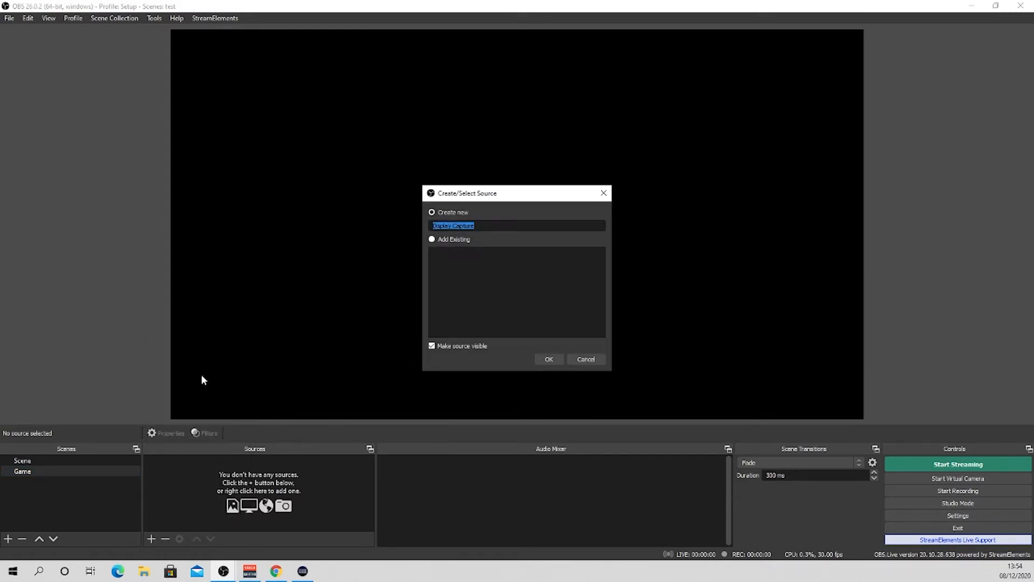
click(434, 213)
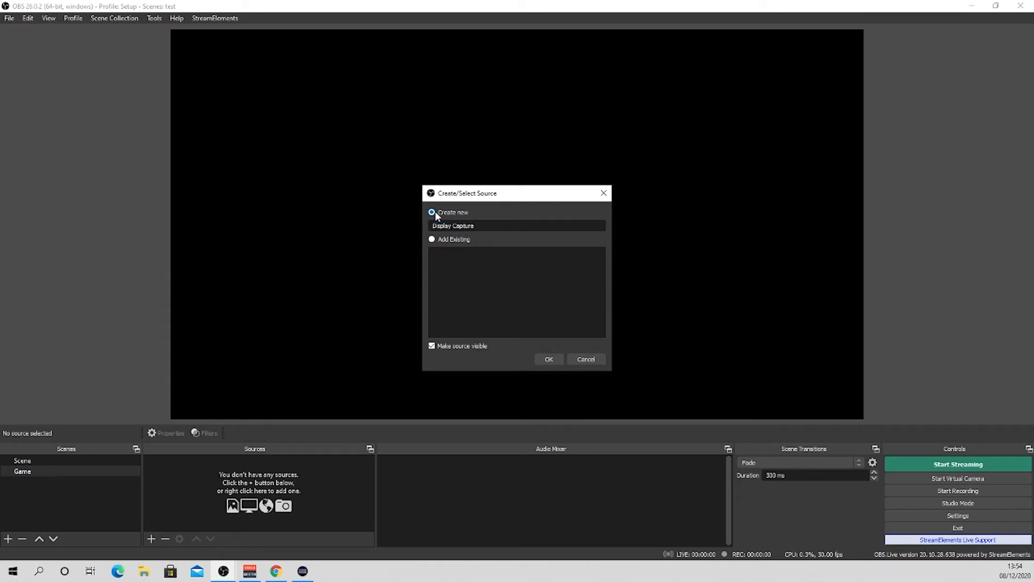
click(558, 361)
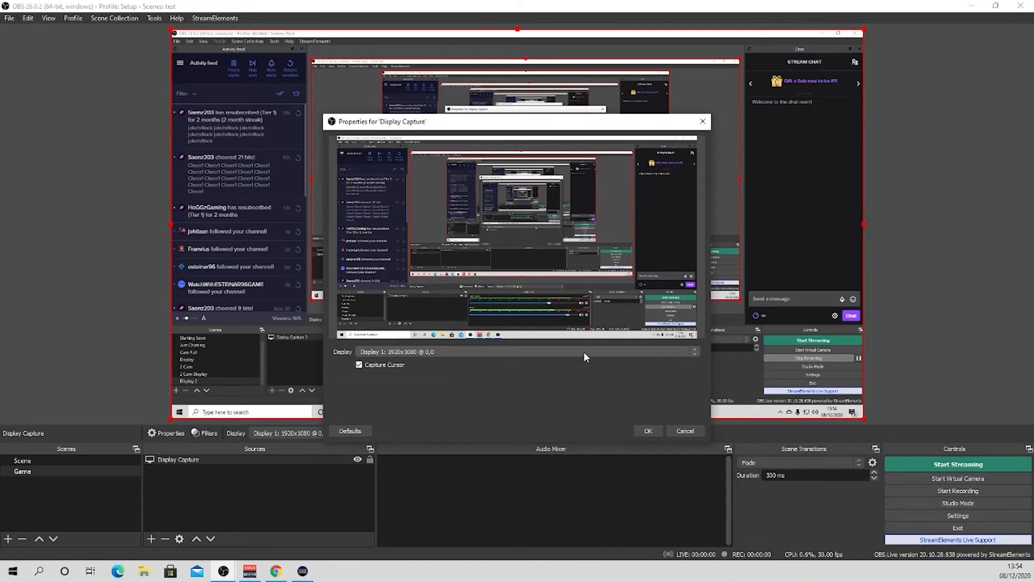
Set the display capture source to Display 2: 1920x1080 @ -1920,0 with the cursor captured, and accept its properties.
scroll(583, 351, down, 1)
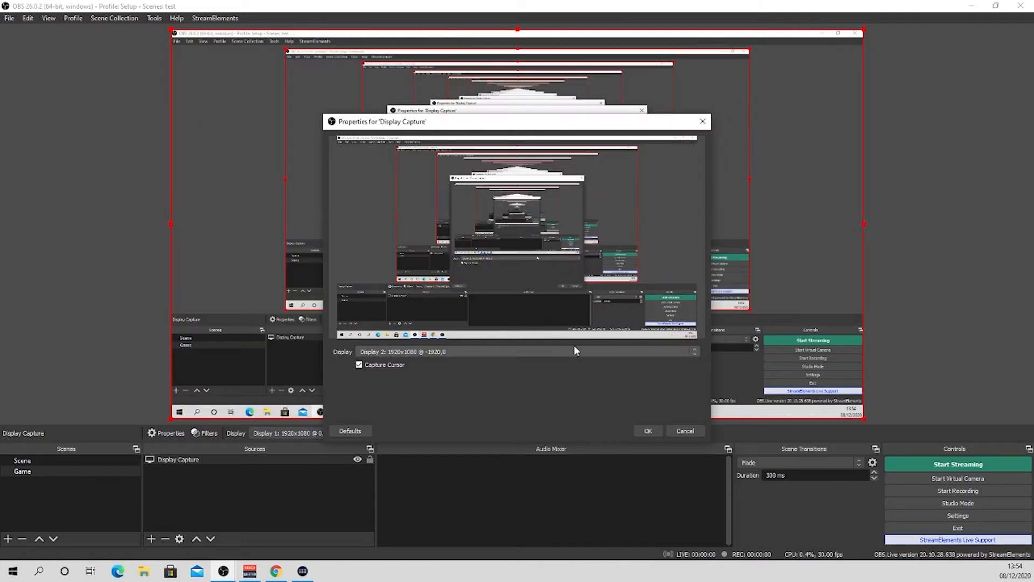
click(572, 350)
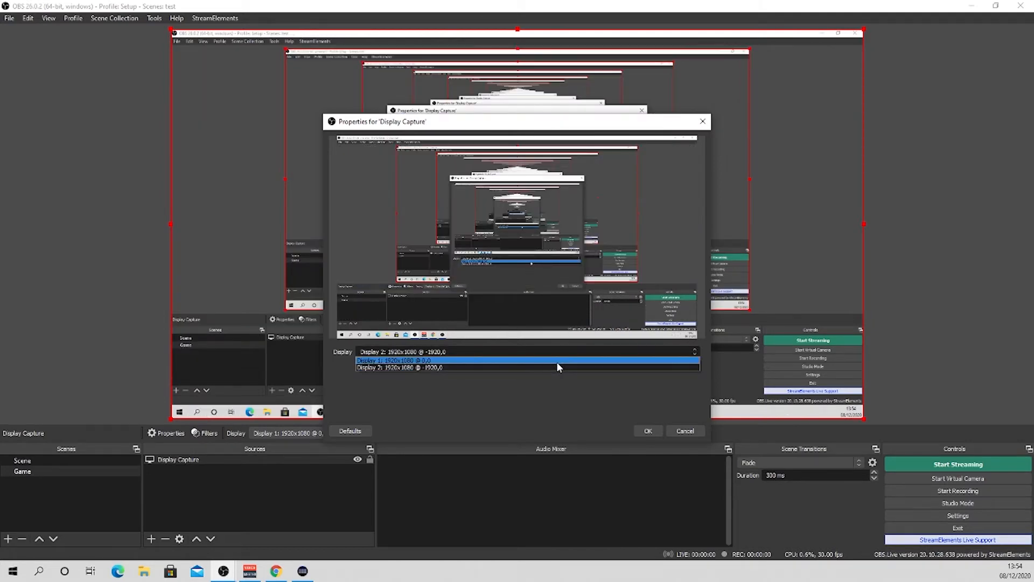
click(557, 361)
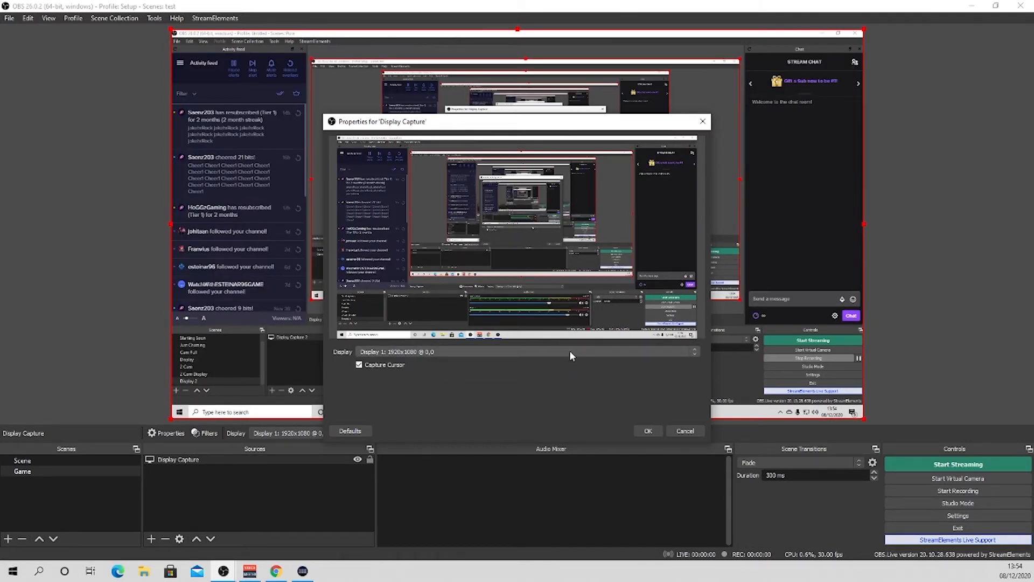
click(570, 350)
click(563, 367)
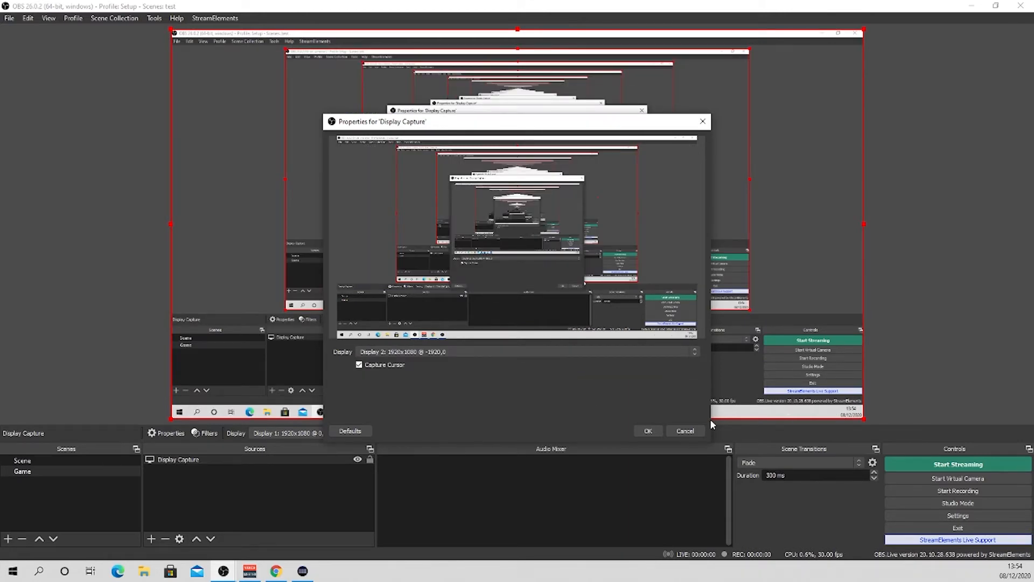
click(648, 430)
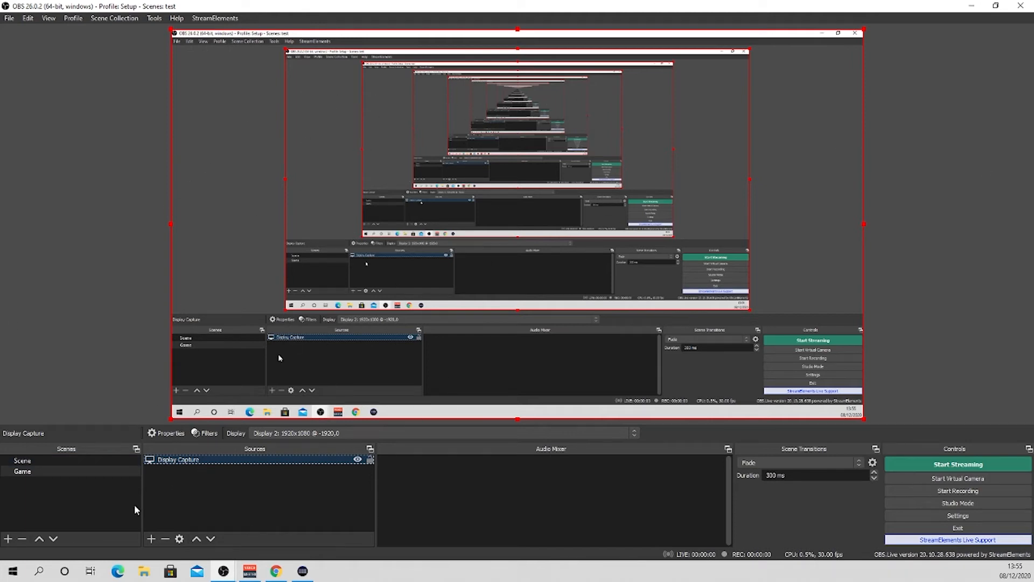
Create a new visible Video Capture Device source in the Game scene, keeping its default name.
click(152, 539)
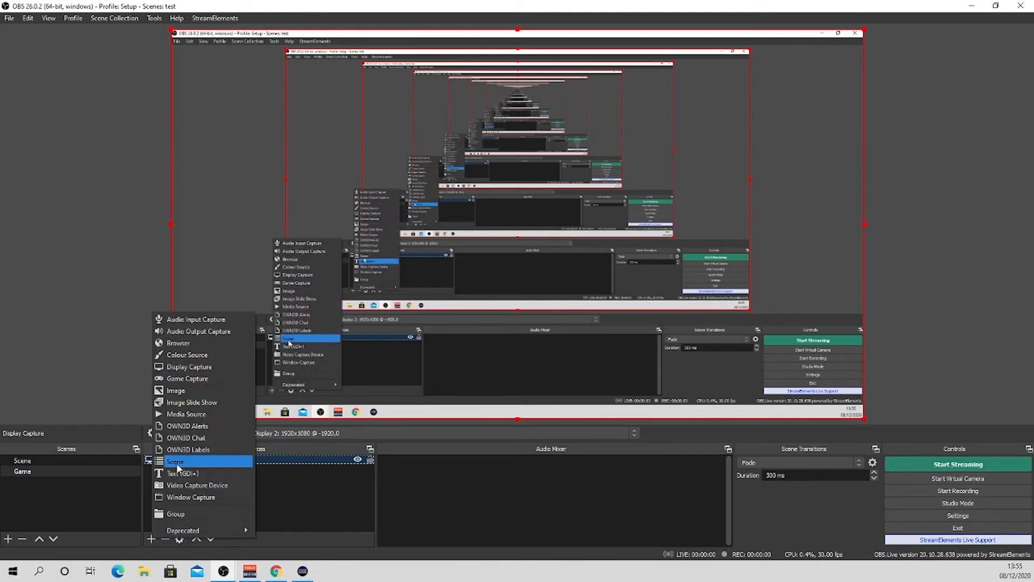
click(199, 488)
click(441, 213)
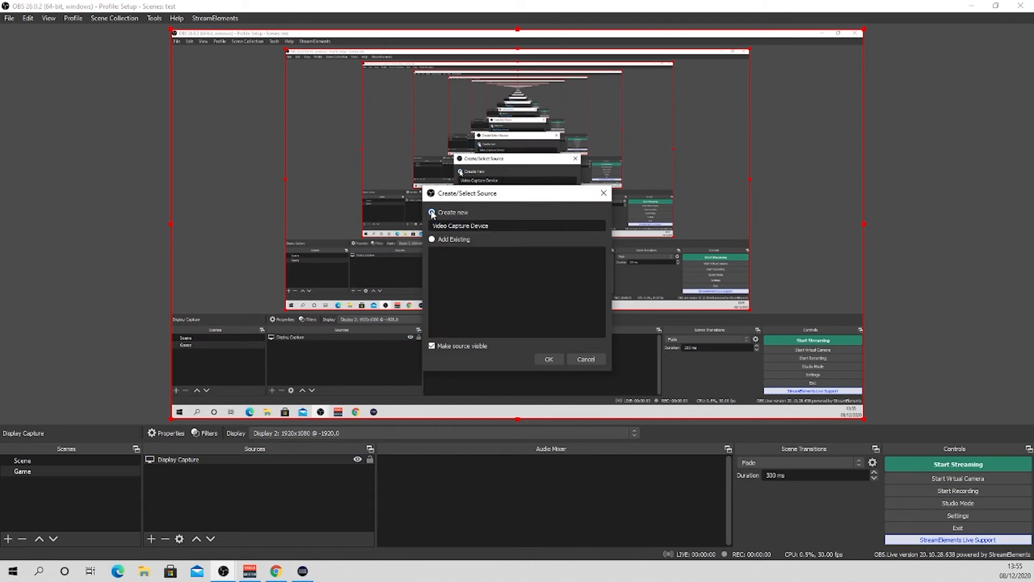
click(554, 359)
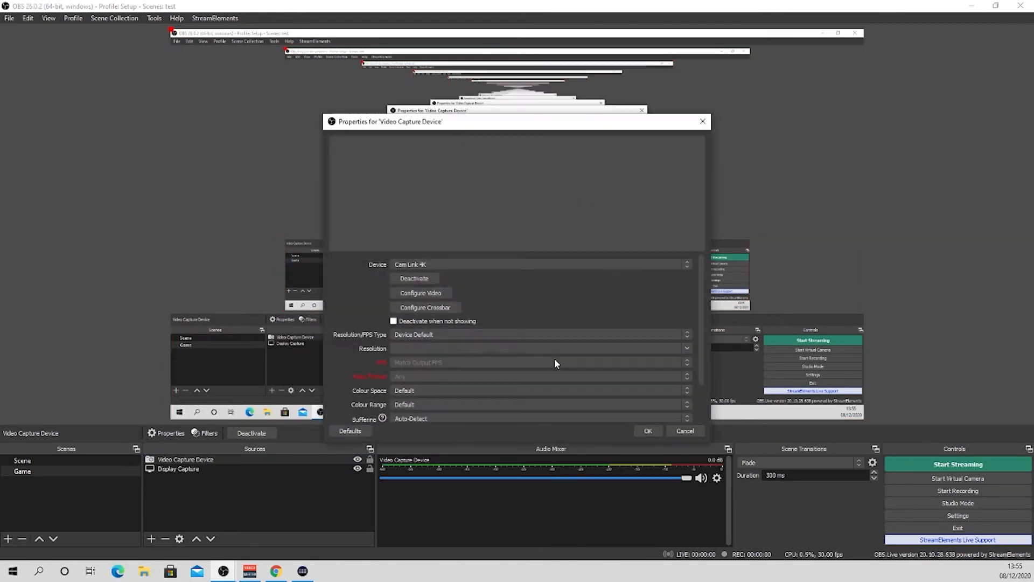
Set the video capture source's device to Logitech StreamCam with the Device Default resolution/FPS type, and accept its properties.
click(546, 265)
click(547, 281)
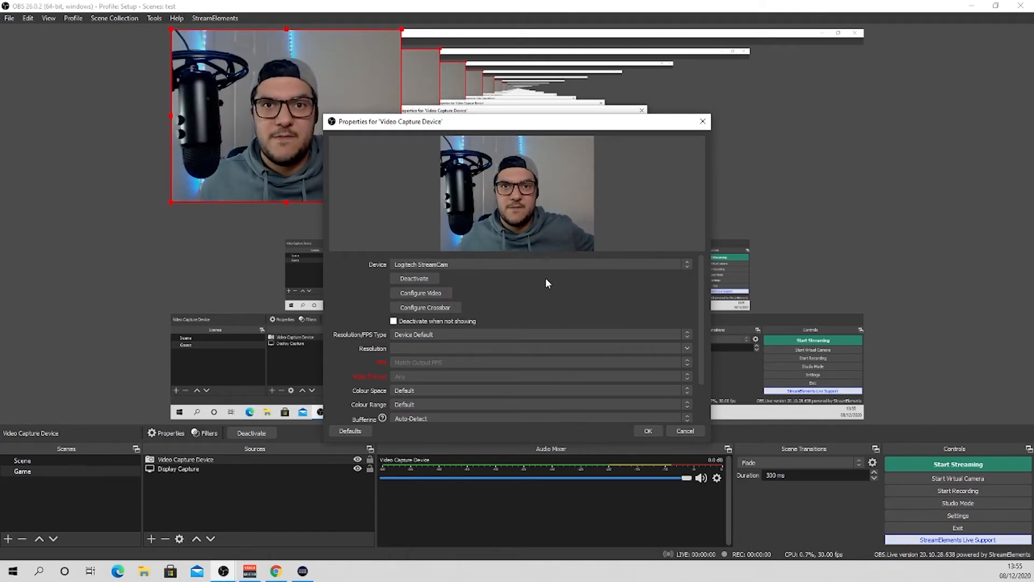
click(547, 332)
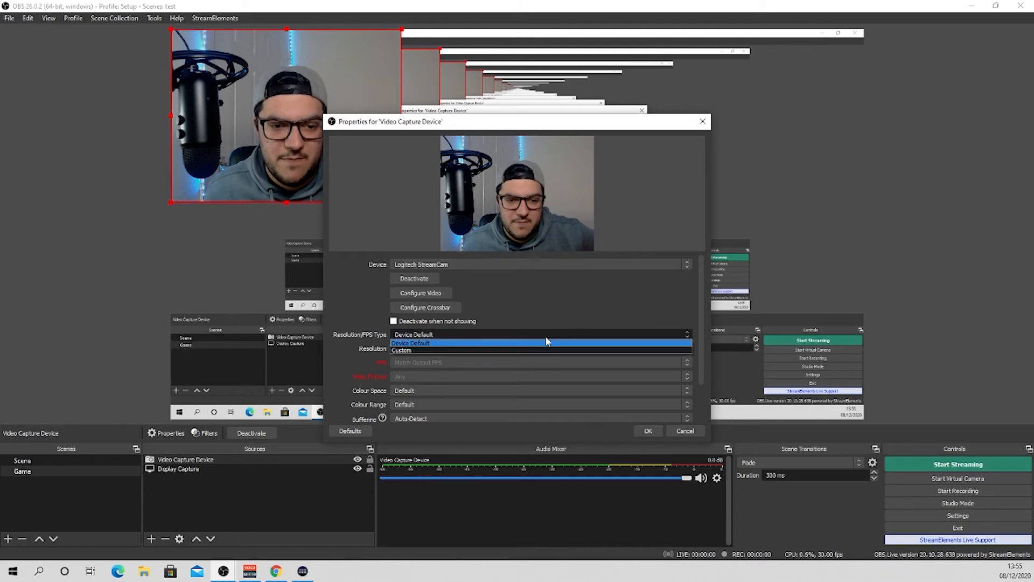
click(535, 344)
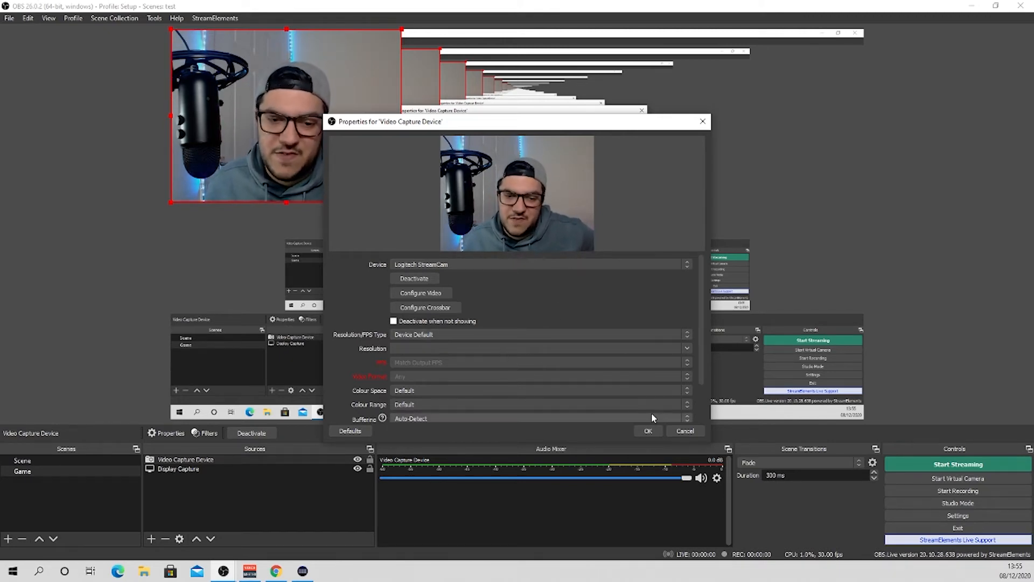
click(648, 431)
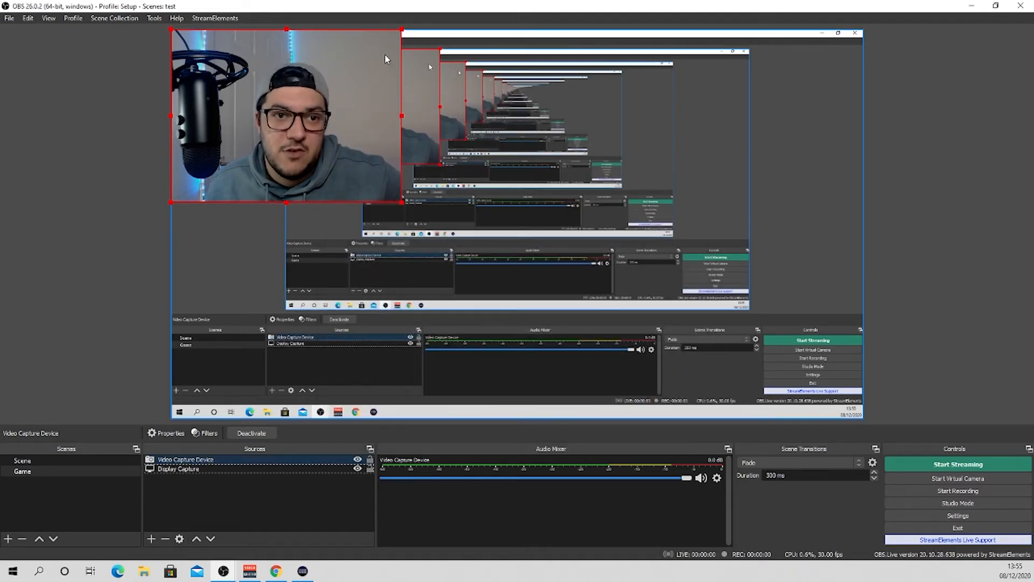
Shrink the webcam image to about half its width, place it near the canvas's lower-left edge, and deselect it.
drag(354, 97, 361, 271)
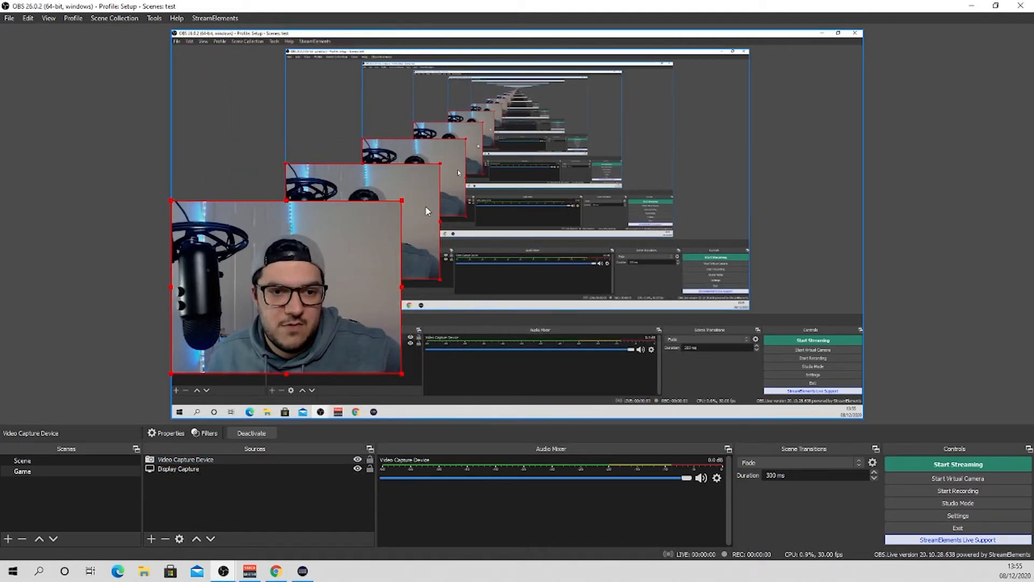
drag(425, 205, 293, 281)
drag(244, 338, 273, 288)
click(139, 331)
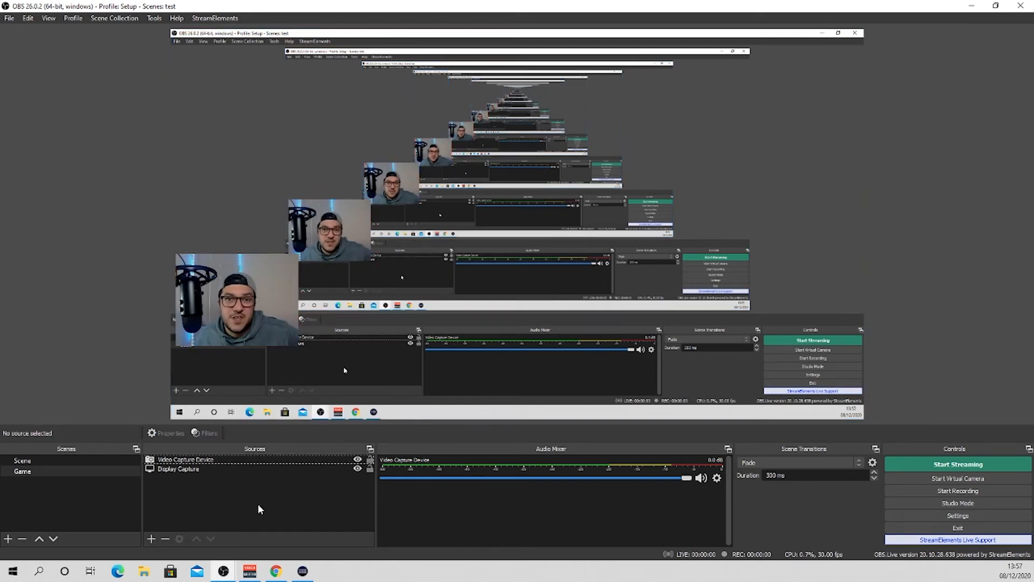
click(257, 503)
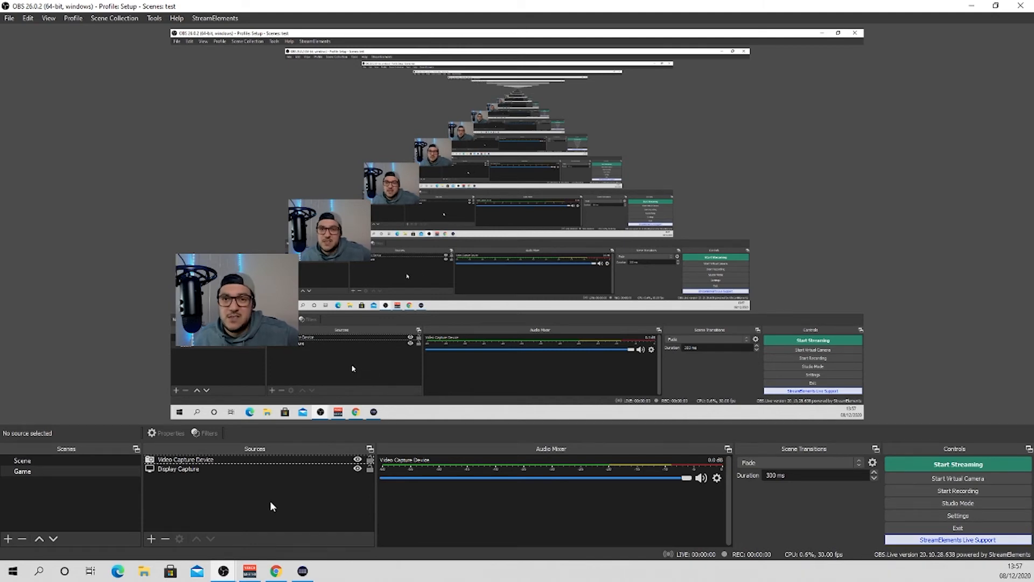
Add a new visible Audio Input Capture source with its default name, using the Microphone (Yeti Stereo Microphone) device, and accept its properties.
click(152, 538)
click(204, 319)
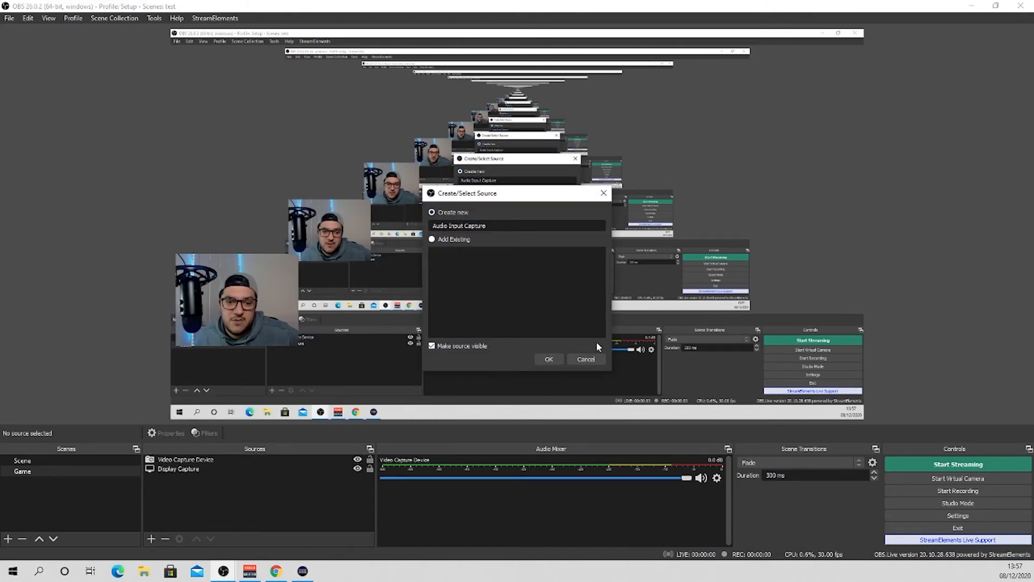
click(548, 358)
click(474, 147)
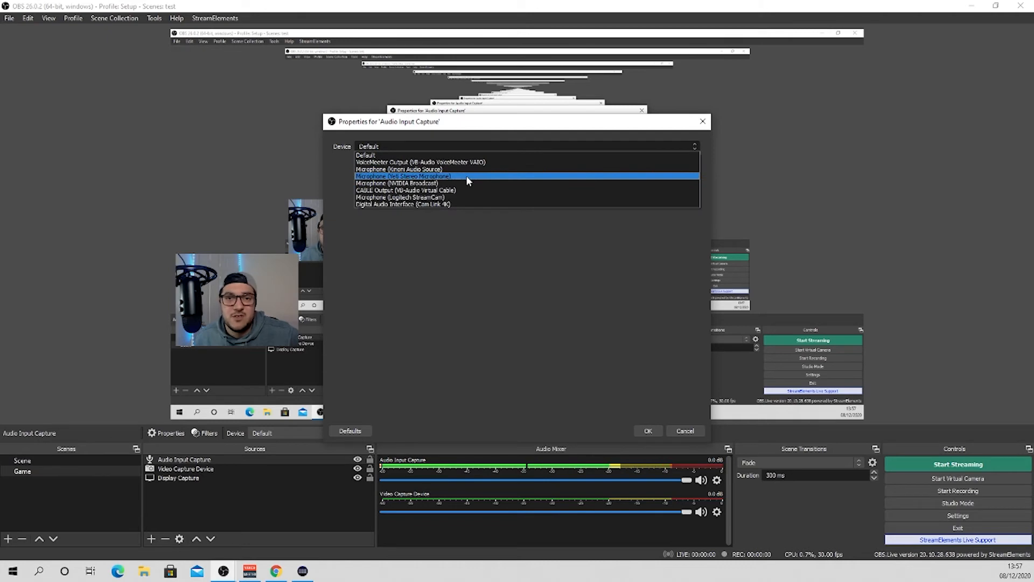
click(648, 430)
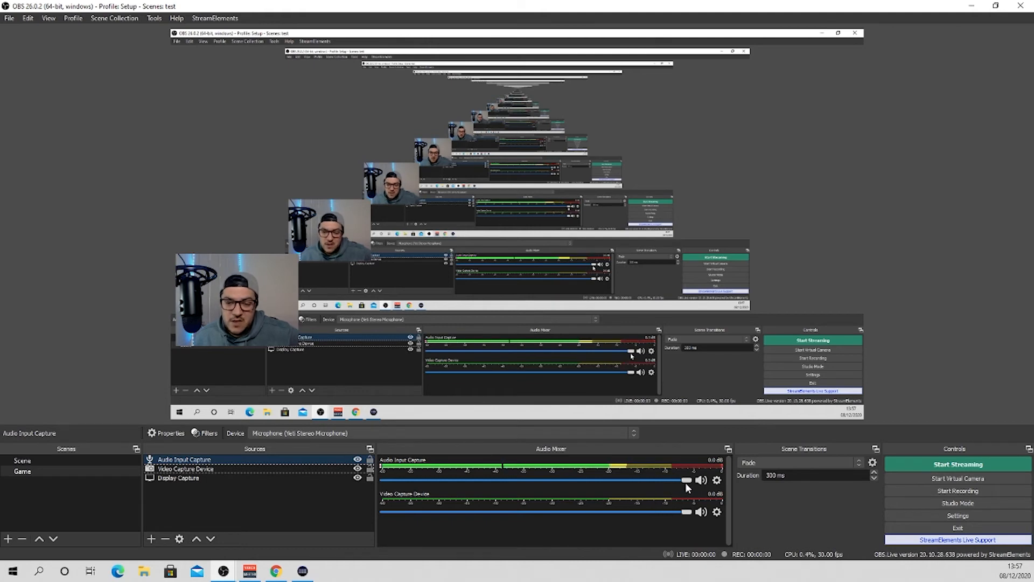
Lower the Audio Input Capture volume in the audio mixer to about -6 dB.
drag(685, 481, 614, 489)
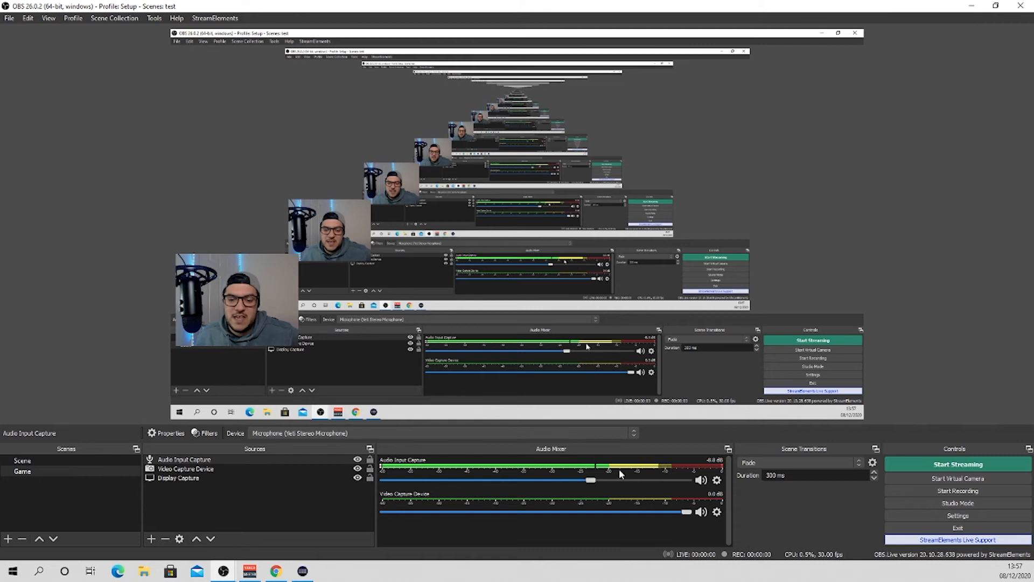
drag(580, 481, 575, 480)
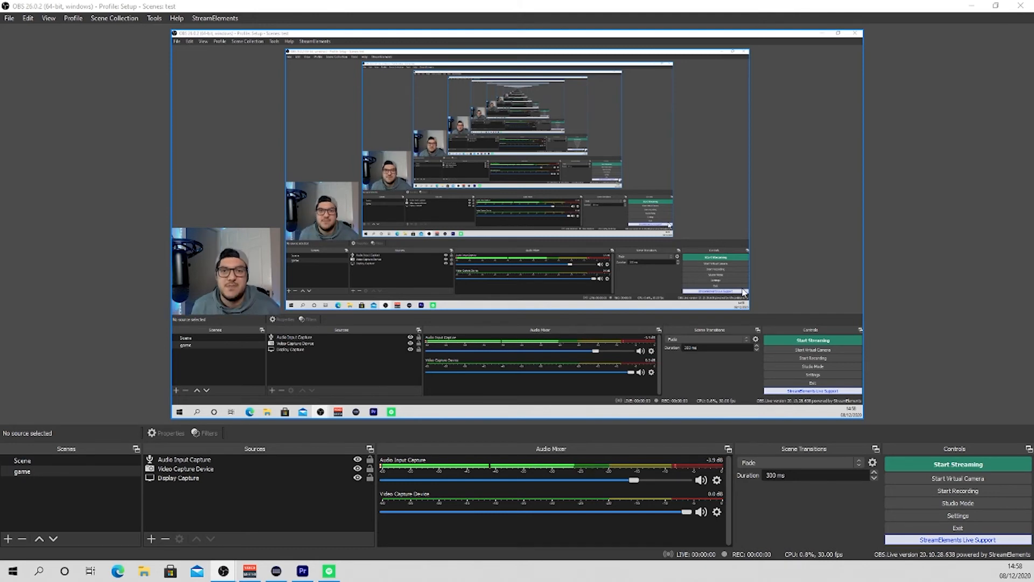
Create a new visible Audio Output Capture source named "desktop audio" in the game scene.
click(151, 539)
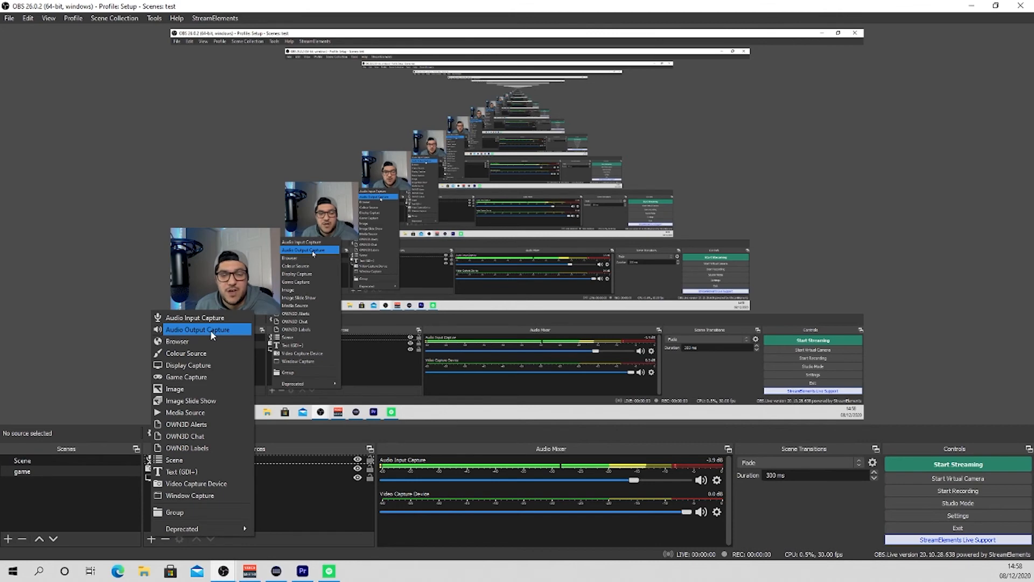
click(211, 331)
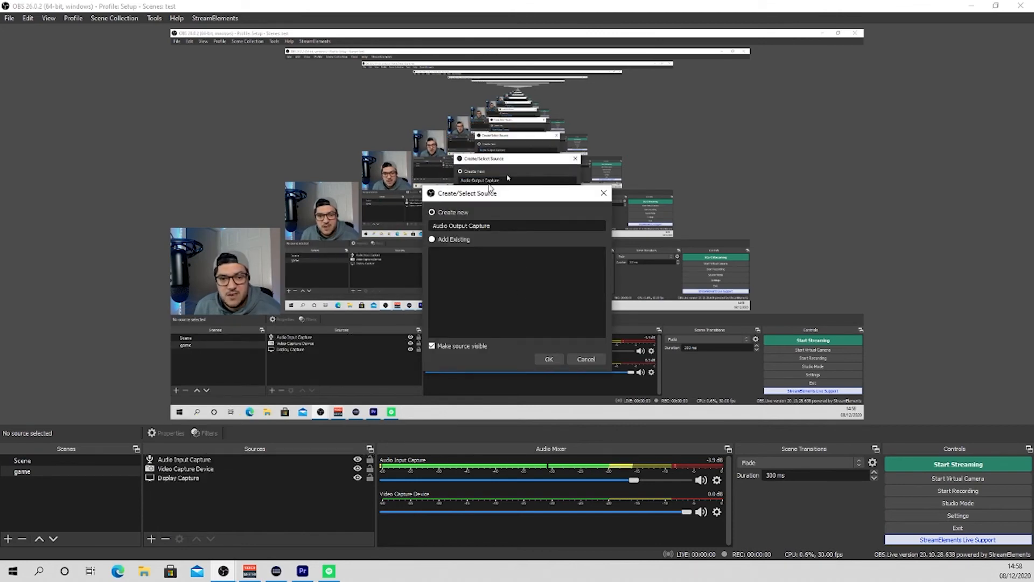
drag(495, 226, 416, 232)
text(deskt)
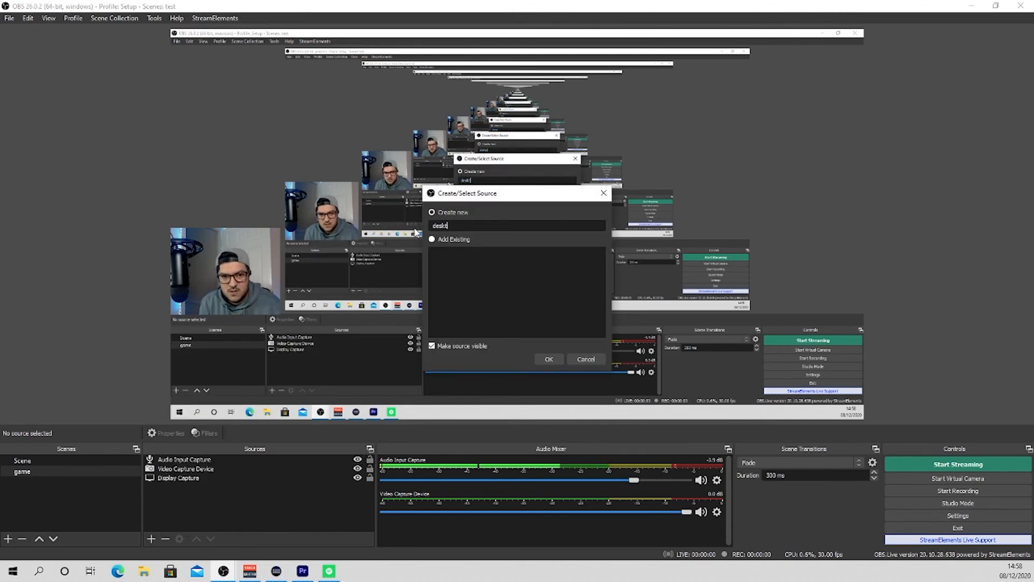
text(op audi)
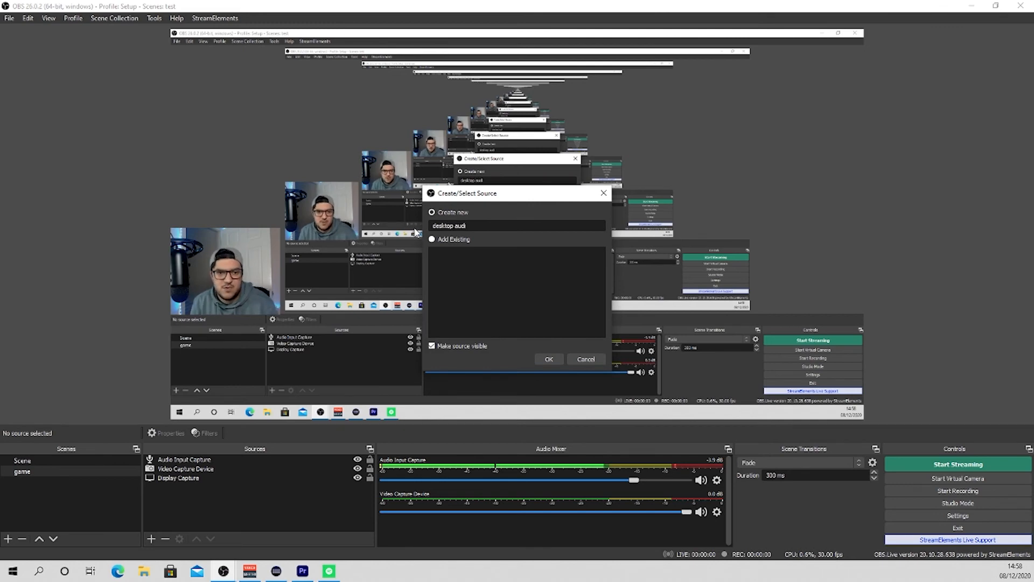
text(o)
key(Return)
Set the desktop audio source's device to Speakers (Realtek High Definition Audio) and accept its properties.
click(466, 147)
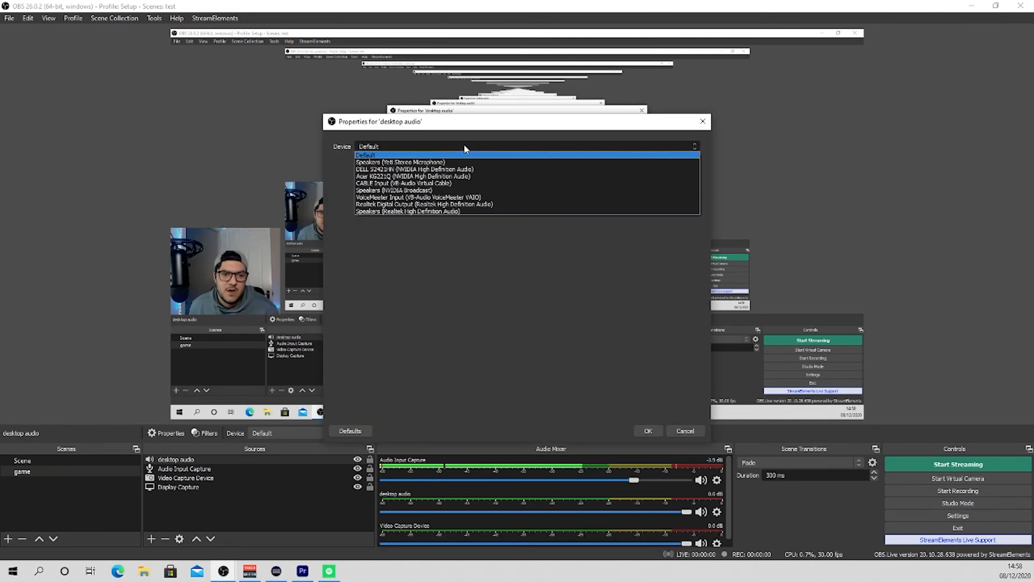
click(474, 212)
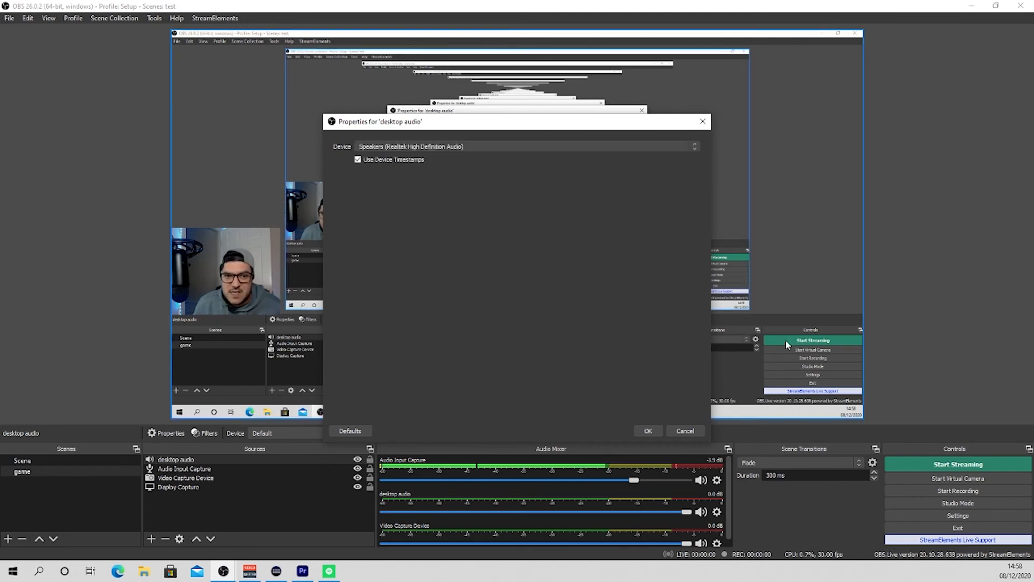
click(660, 433)
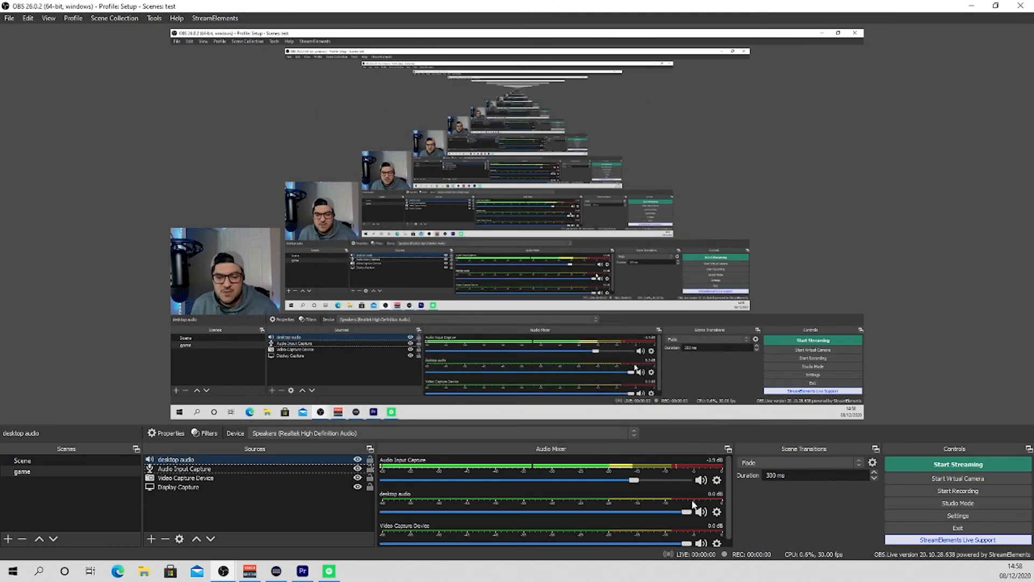